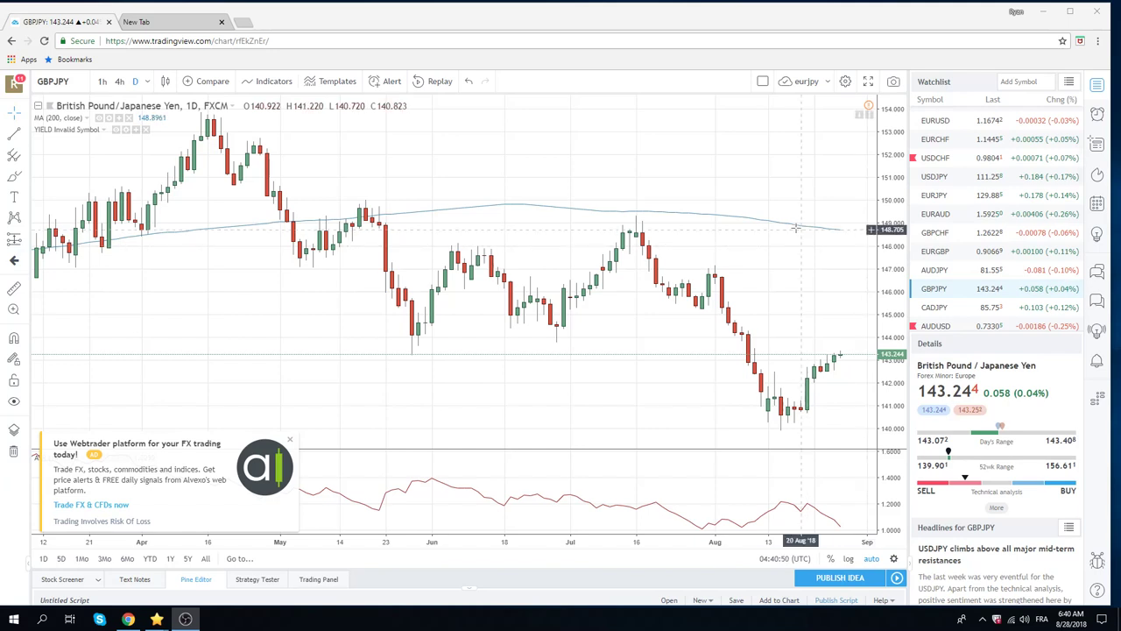
Show EURUSD from the watchlist, then switch the chart to AUDUSD daily candles.
scroll(994, 214, "up", 2)
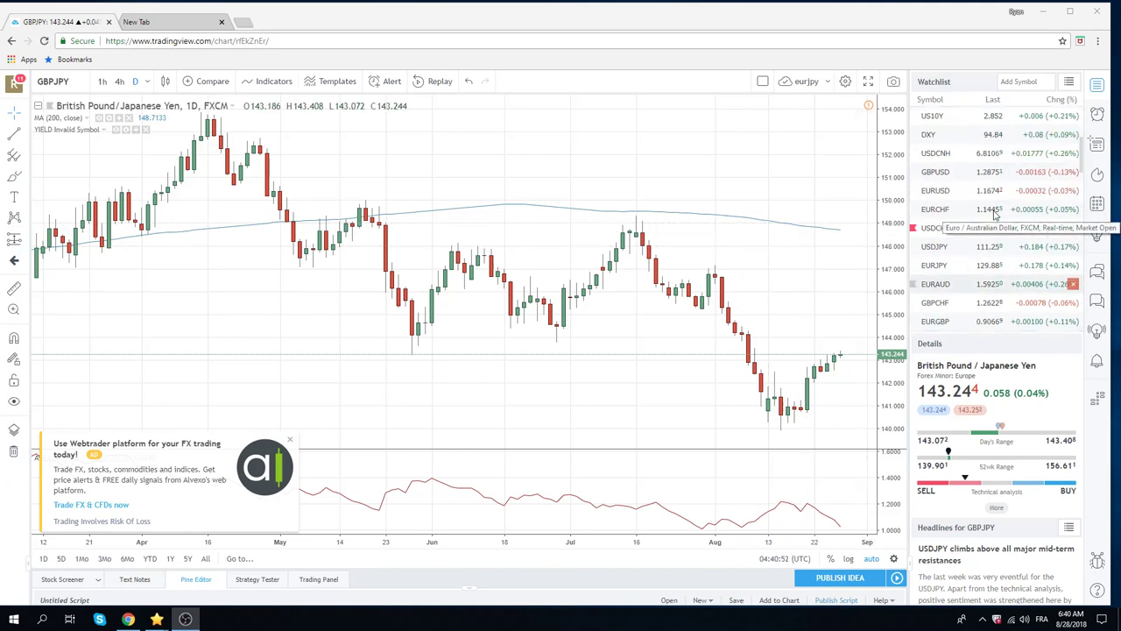
left_click(942, 191)
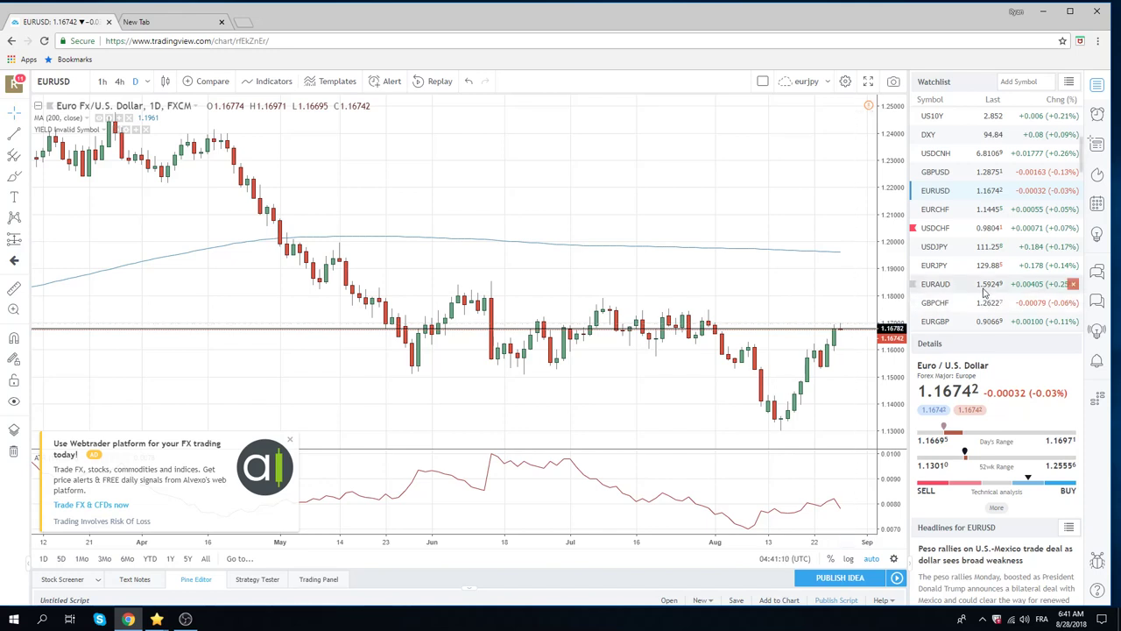
scroll(972, 263, "down", 2)
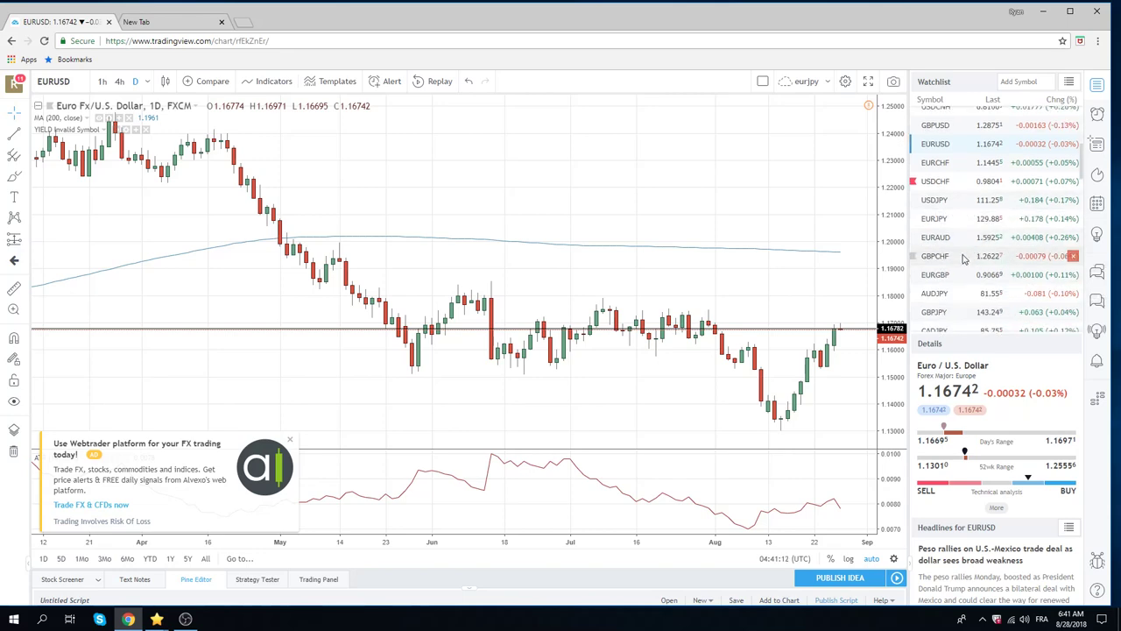
left_click(958, 304)
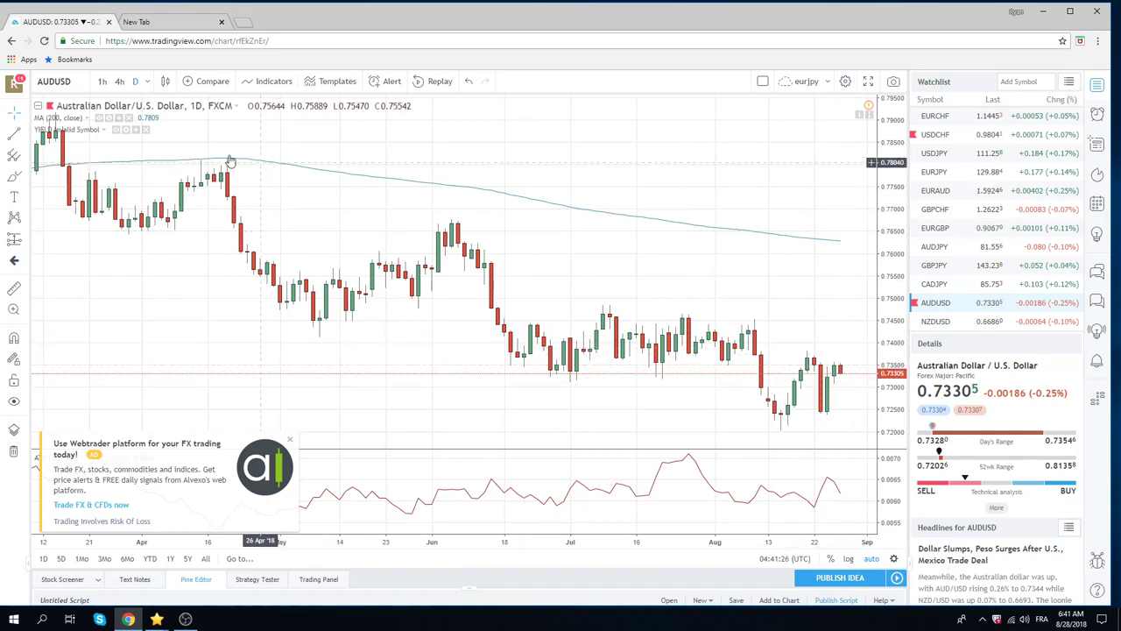
Switch the chart to 1-hour candles and load EURUSD from the watchlist.
left_click(102, 82)
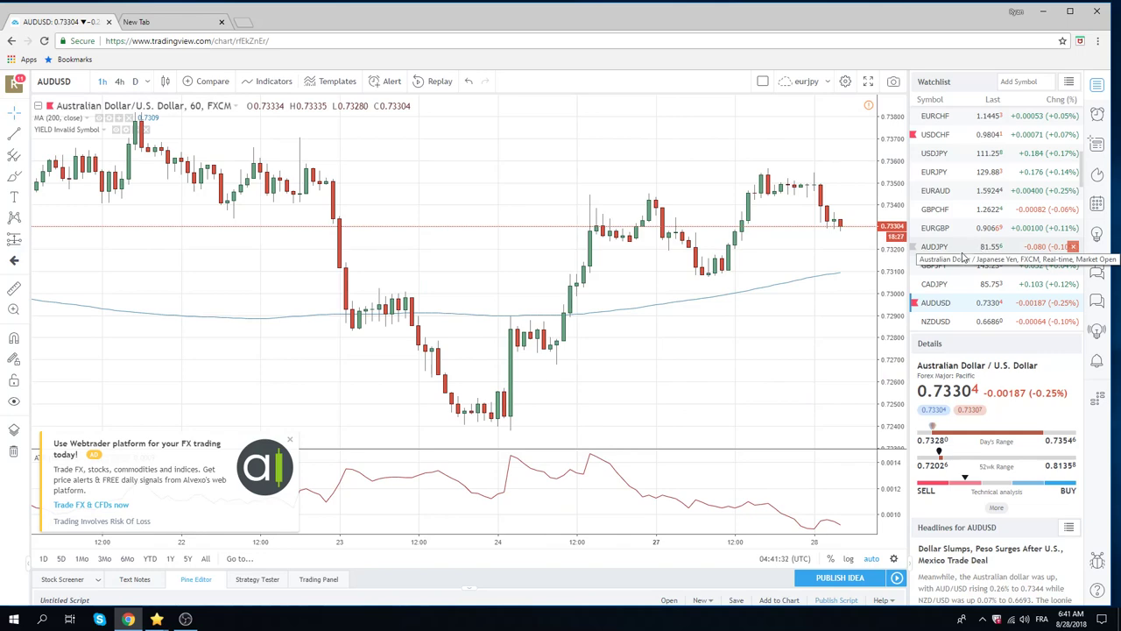
scroll(962, 254, "up", 2)
left_click(952, 144)
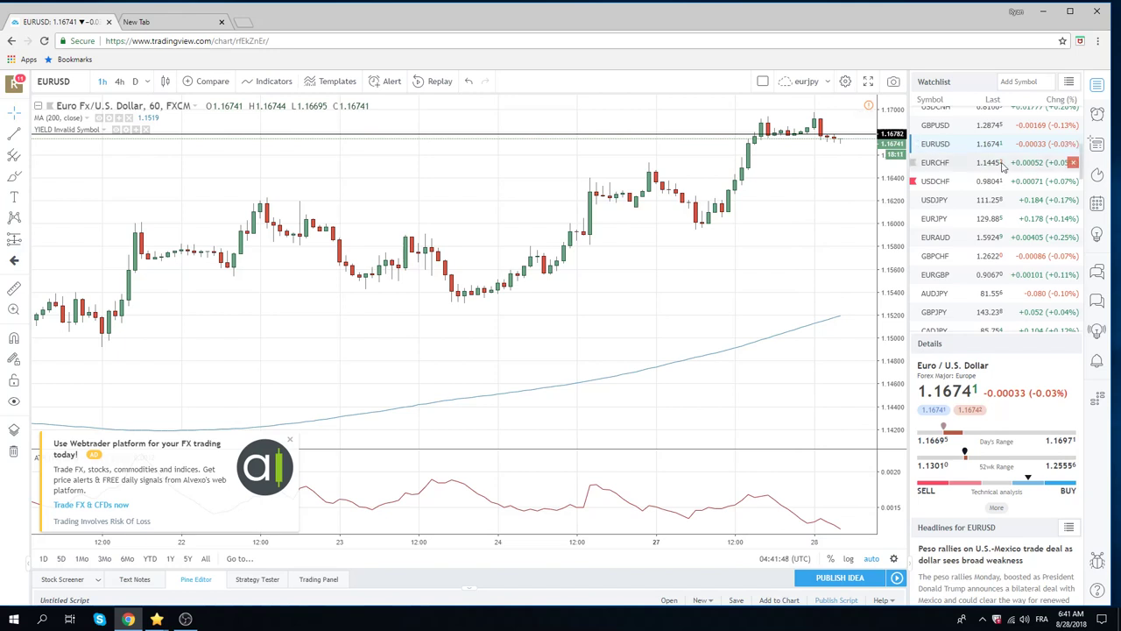
scroll(957, 175, "down", 2)
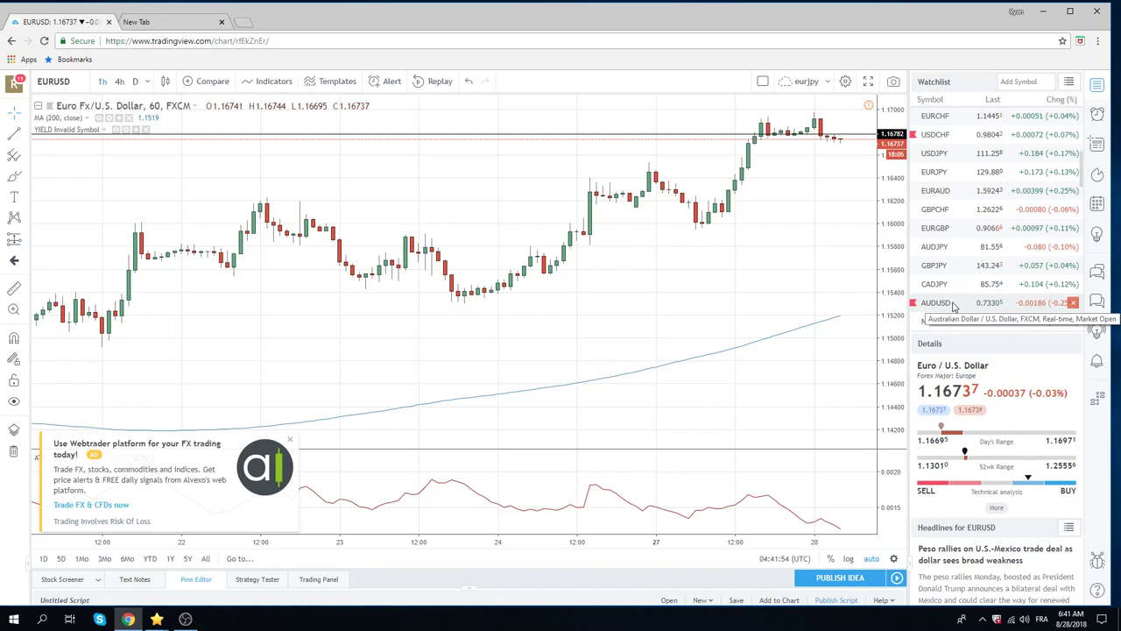
scroll(957, 280, "up", 2)
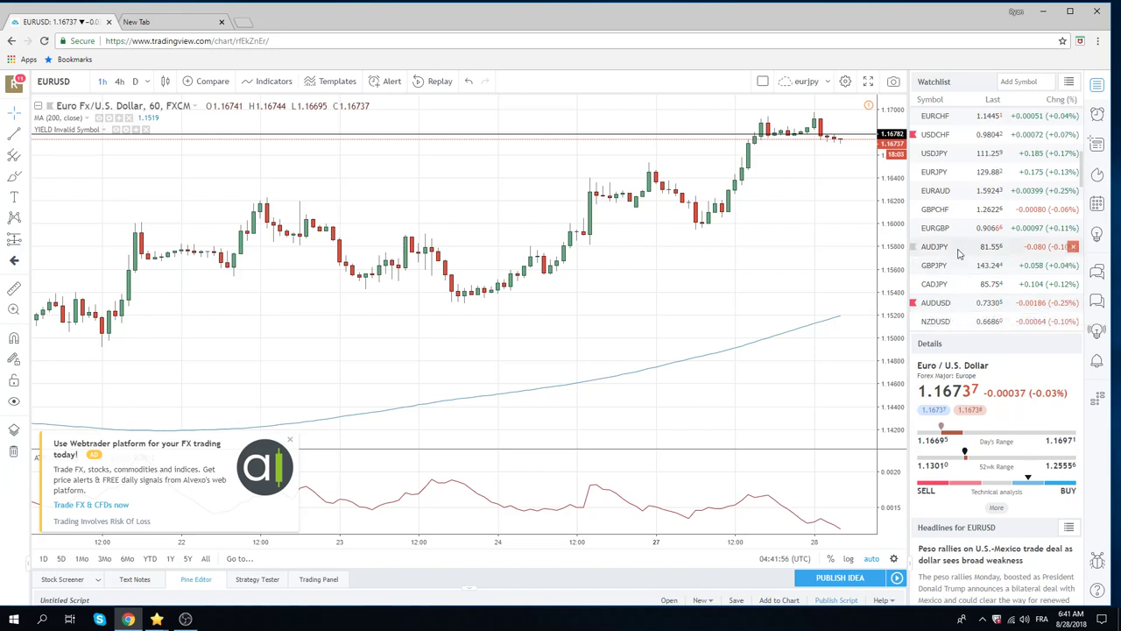
scroll(959, 253, "up", 1)
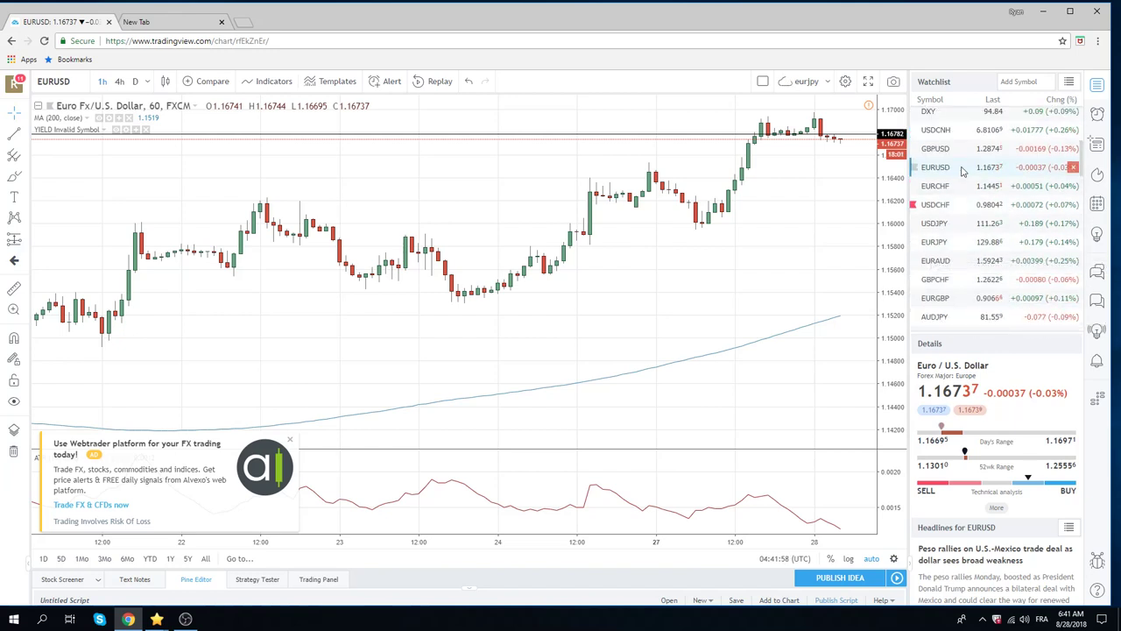
Load EURJPY from the watchlist and show it on the daily timeframe.
left_click(937, 245)
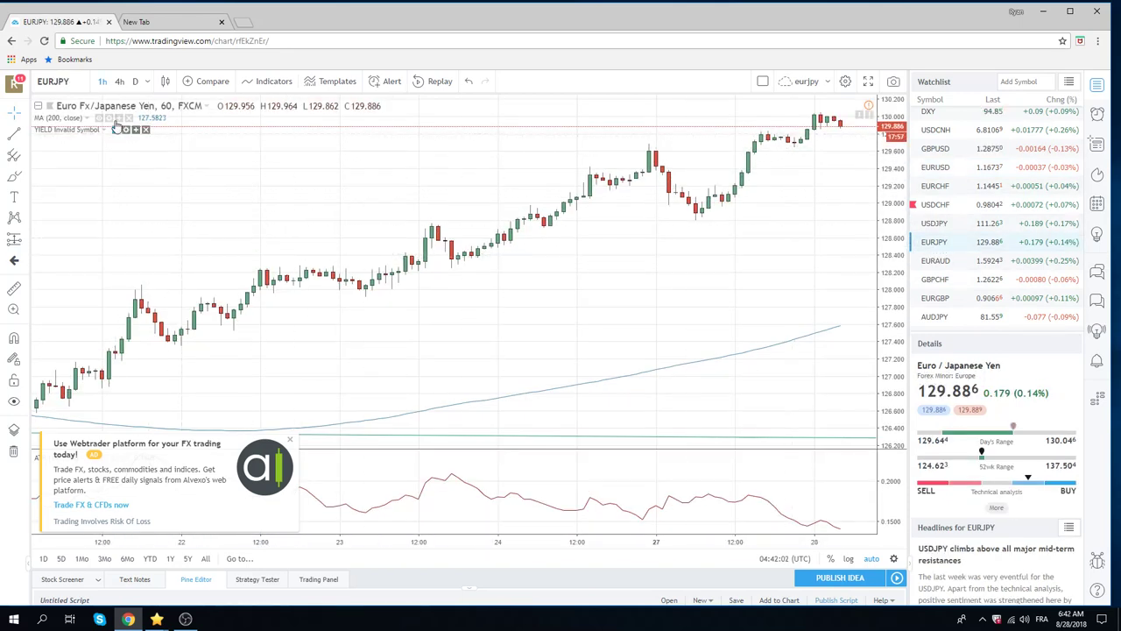
left_click(136, 81)
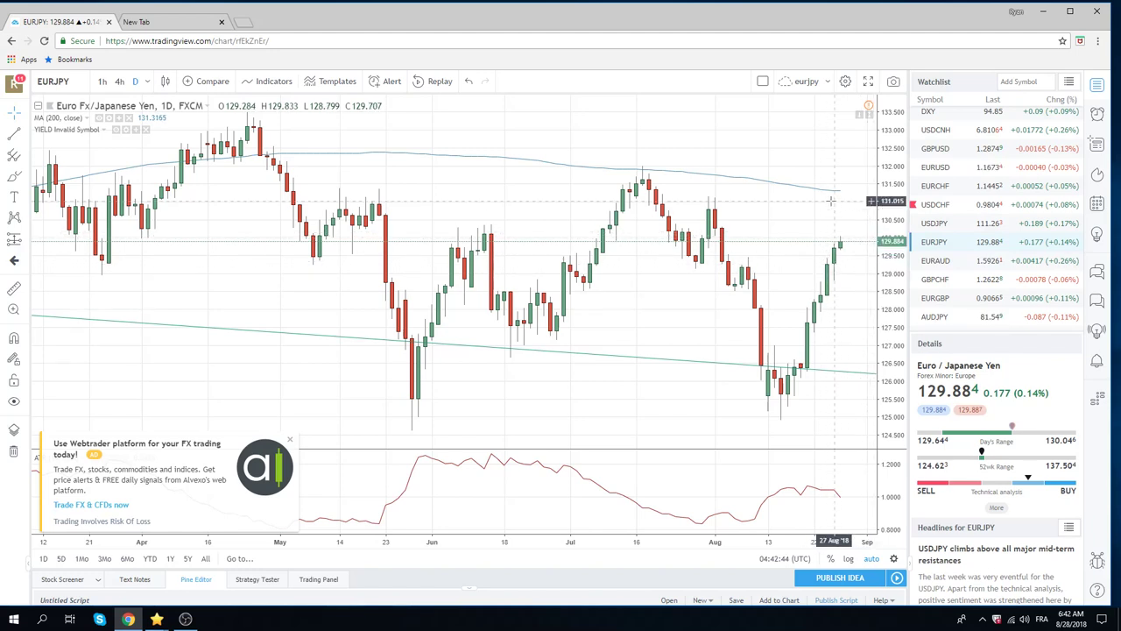
scroll(981, 209, "up", 5)
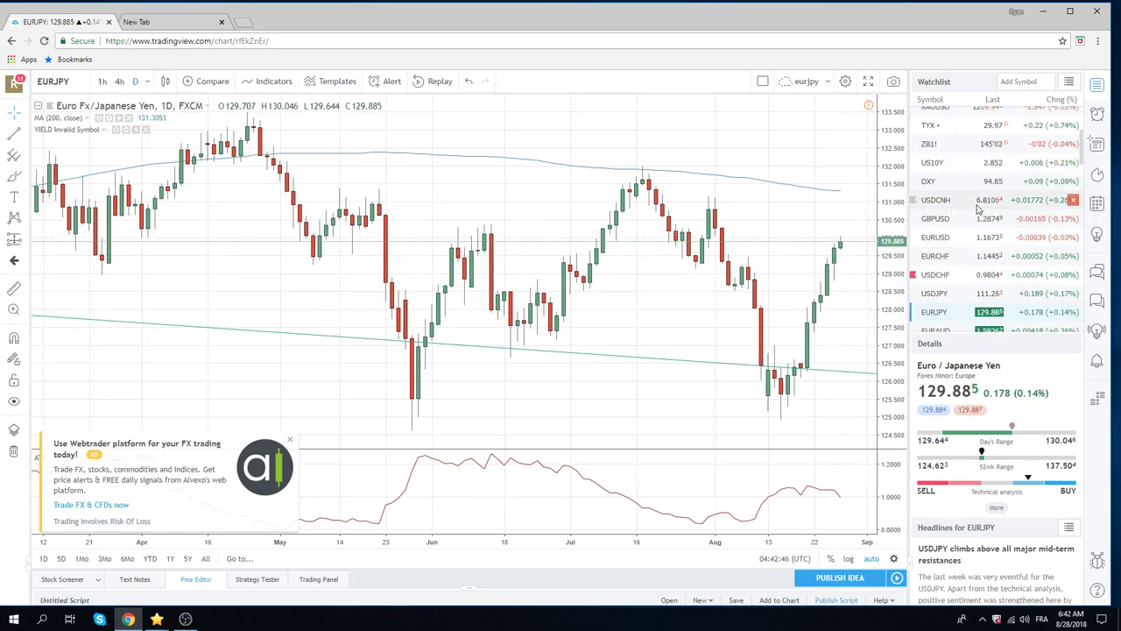
scroll(979, 208, "up", 3)
left_click(934, 147)
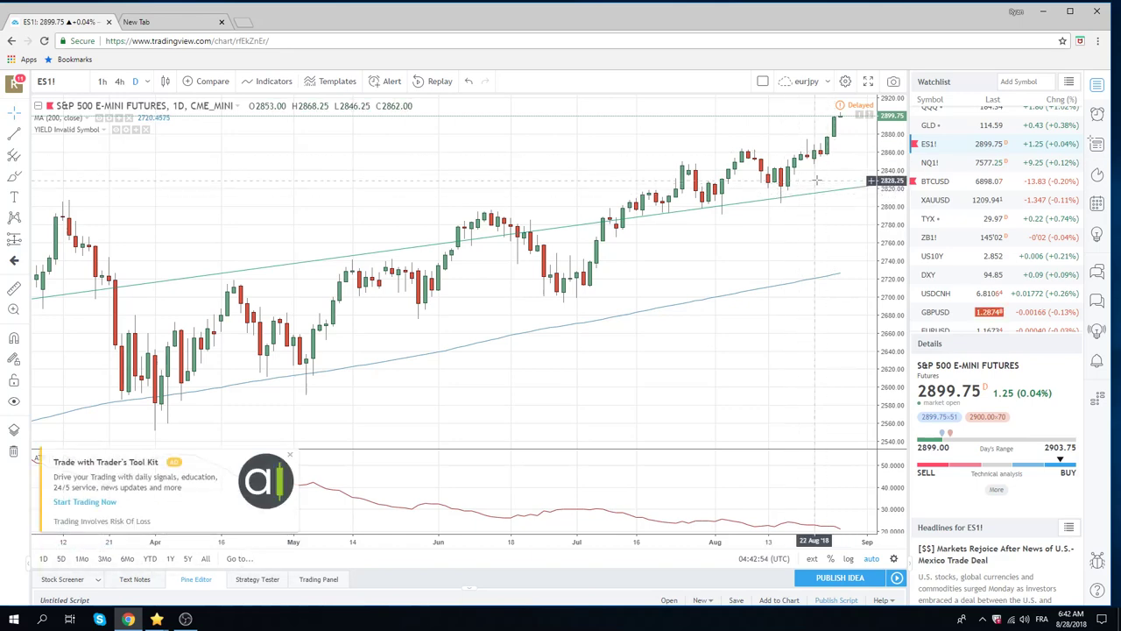
scroll(784, 193, "down", 5)
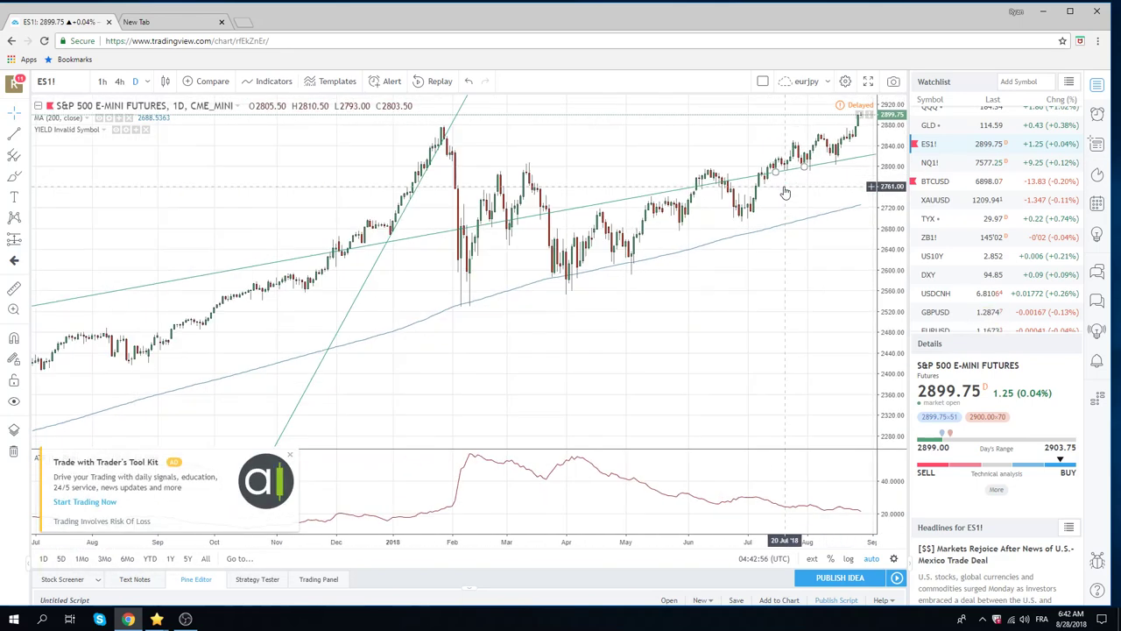
scroll(785, 192, "up", 5)
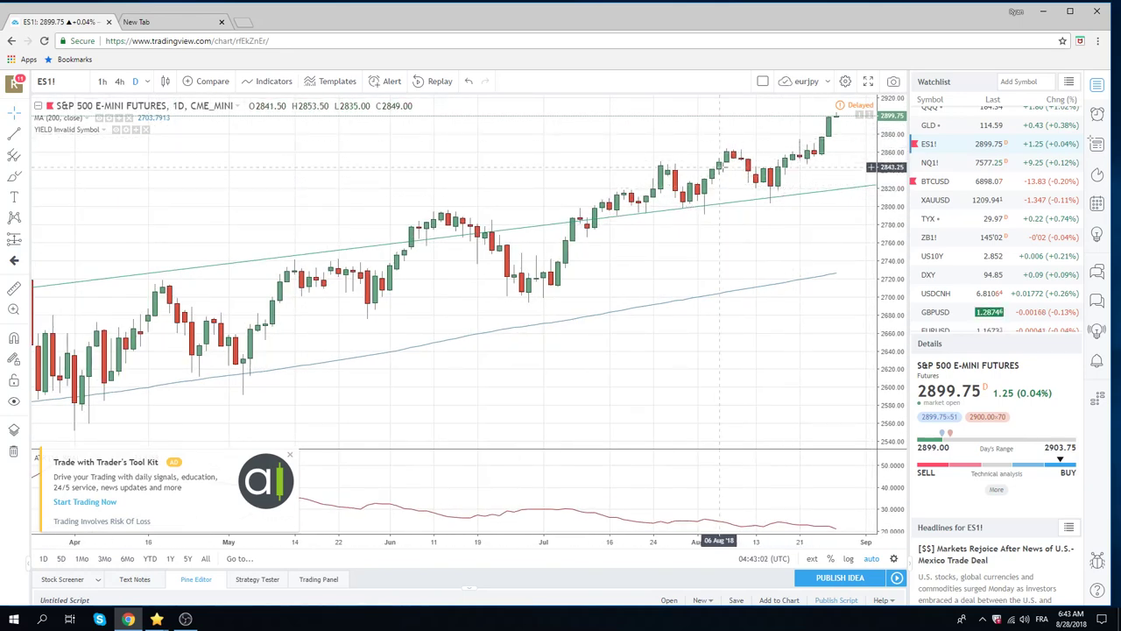
scroll(719, 167, "down", 3)
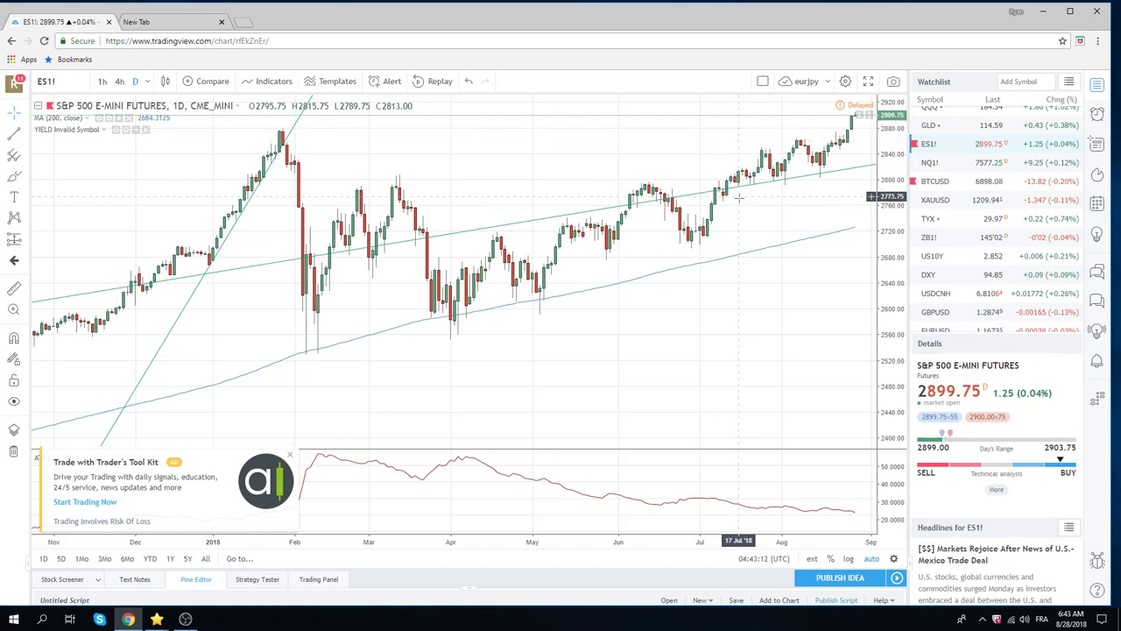
scroll(738, 203, "up", 2)
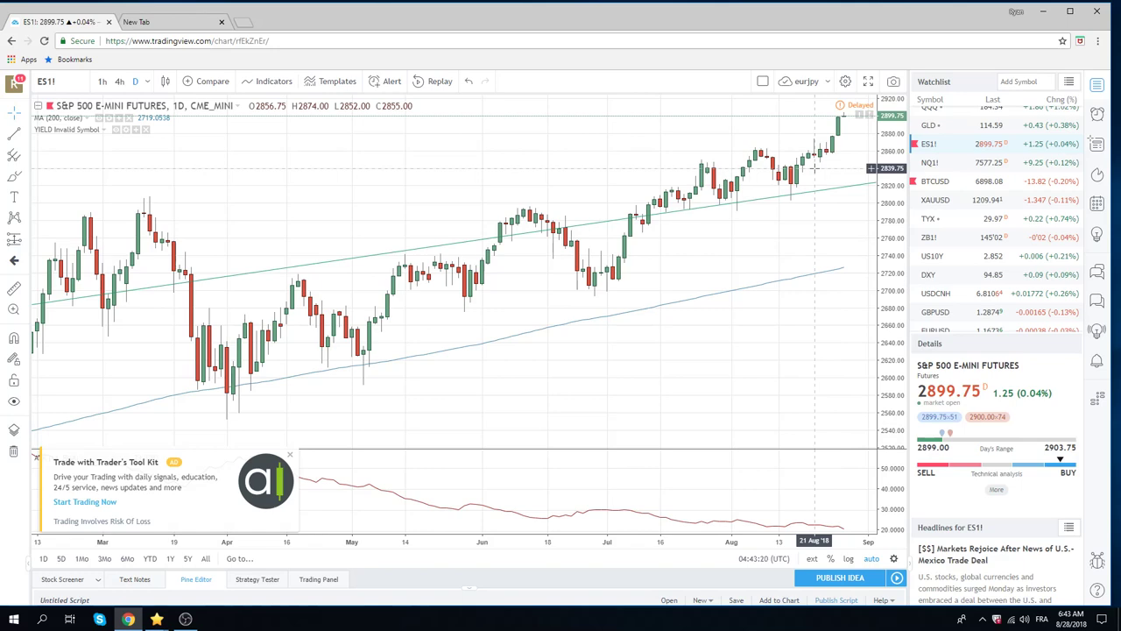
scroll(738, 213, "down", 3)
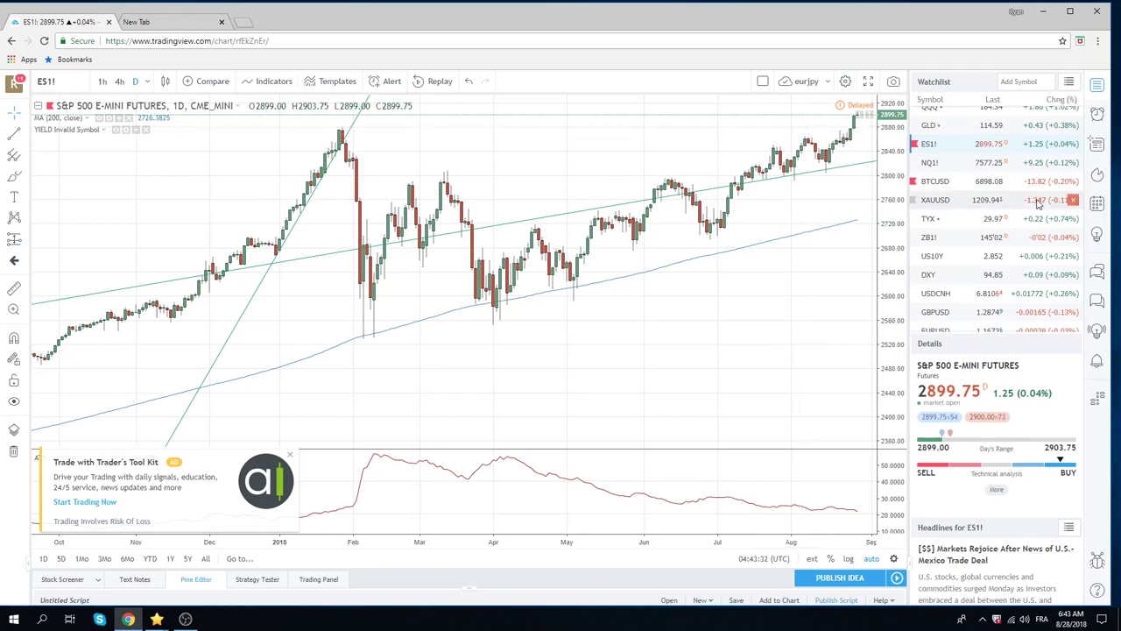
scroll(966, 186, "down", 3)
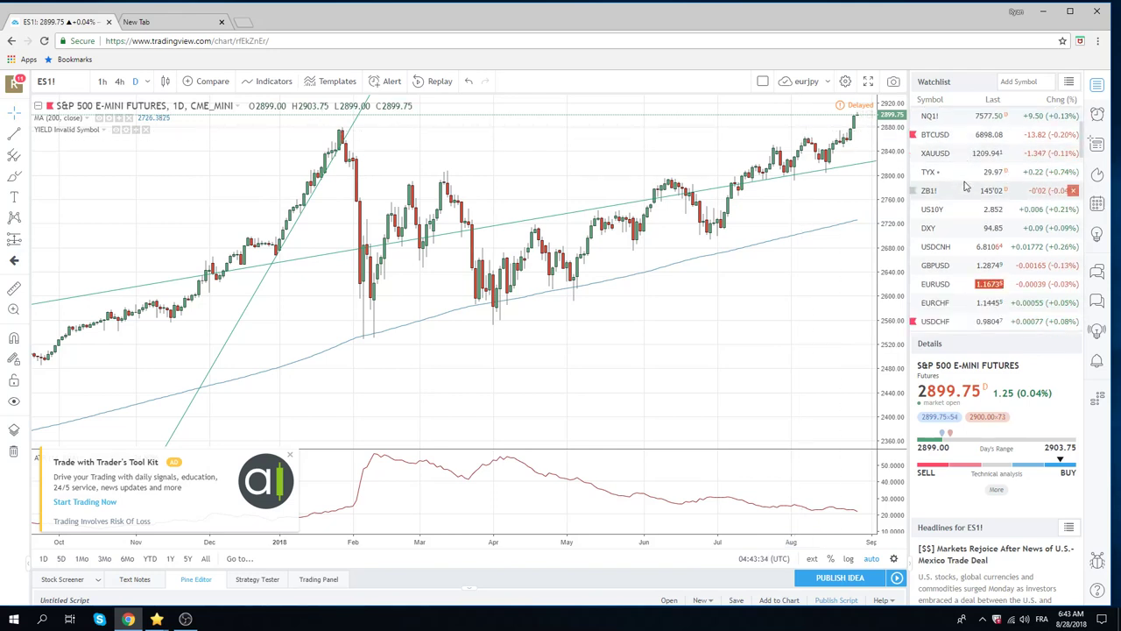
scroll(965, 186, "down", 1)
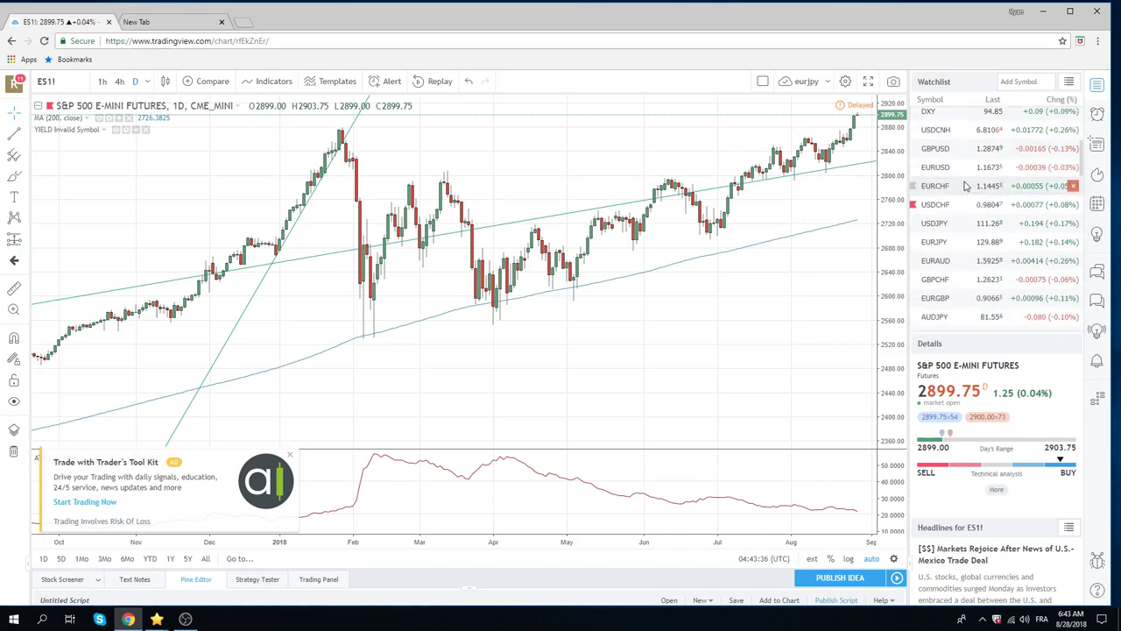
Load the EURGBP daily chart and zoom its time axis in and out.
left_click(956, 300)
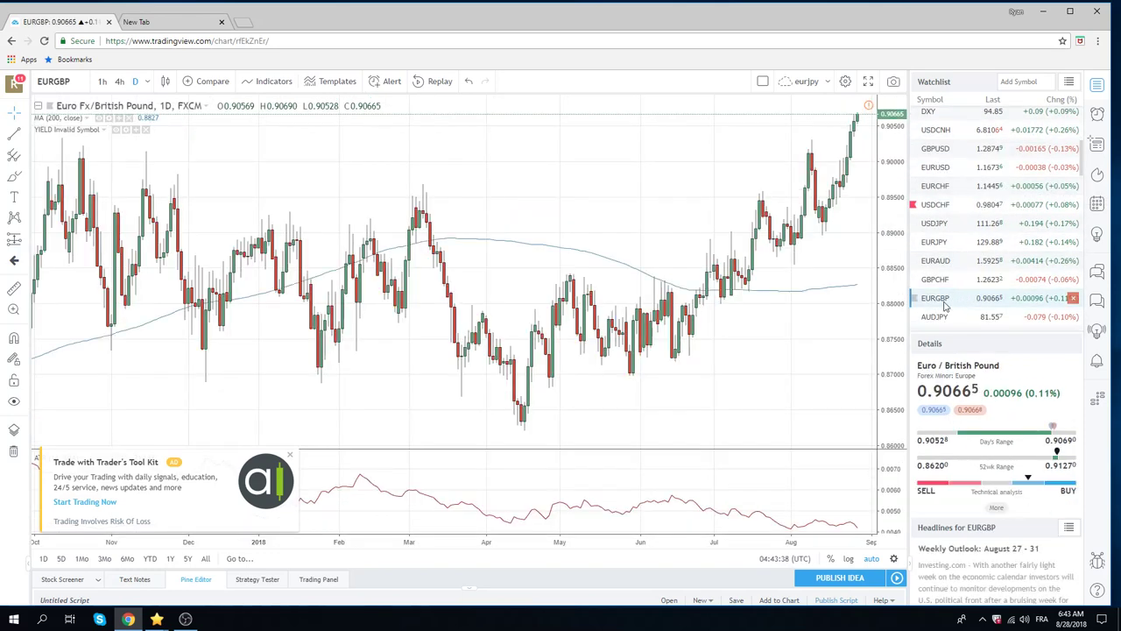
scroll(847, 251, "up", 2)
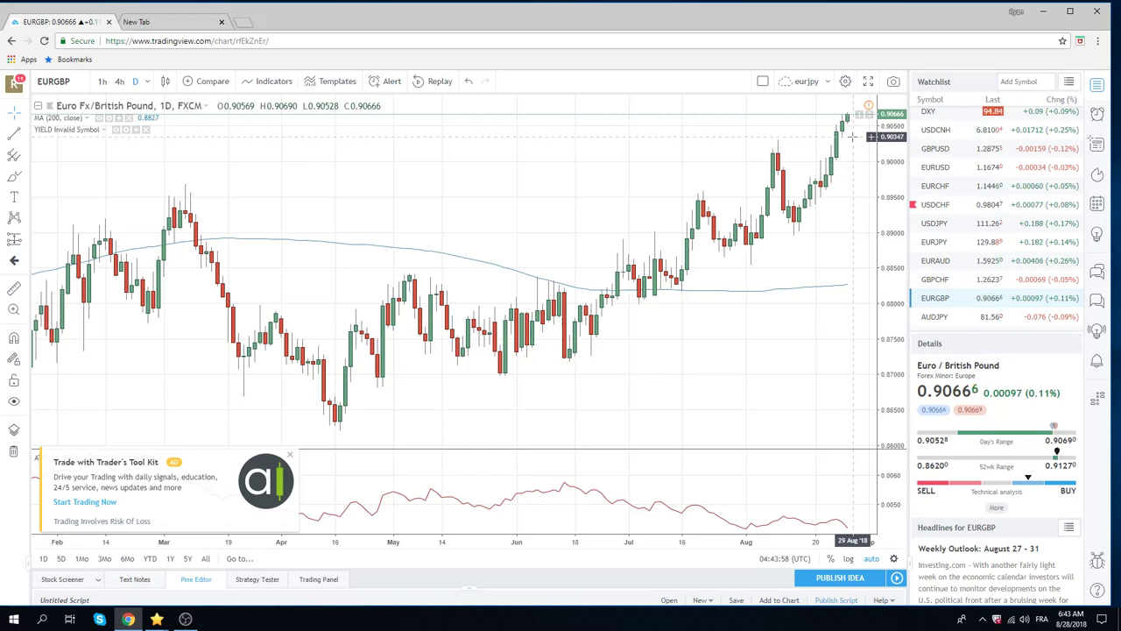
scroll(852, 147, "down", 3)
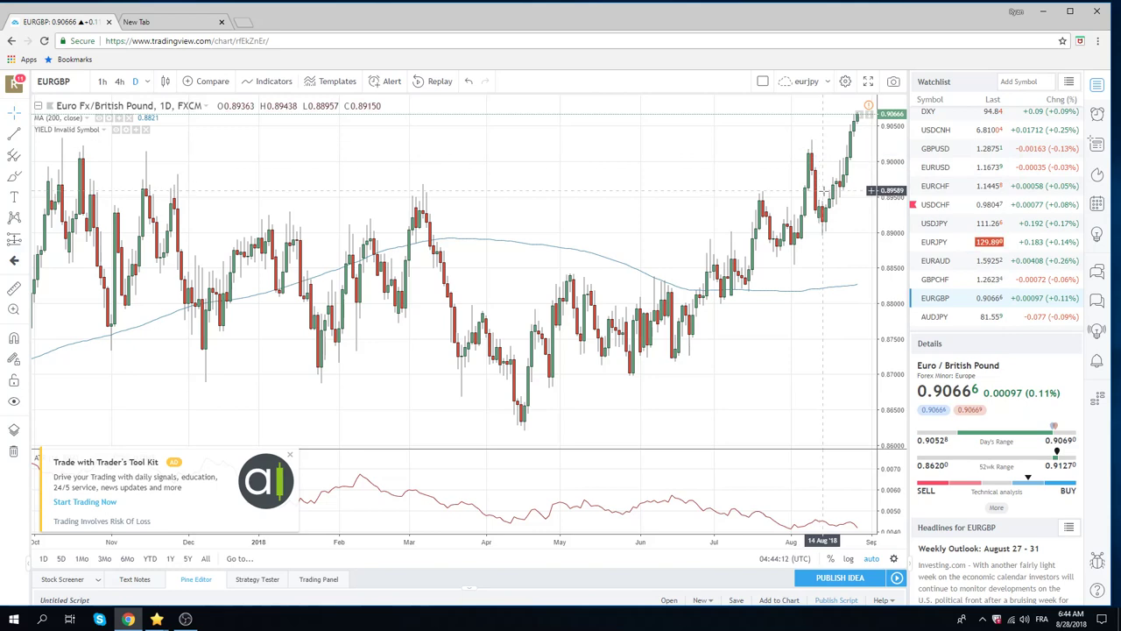
scroll(832, 166, "up", 1)
scroll(832, 167, "up", 2)
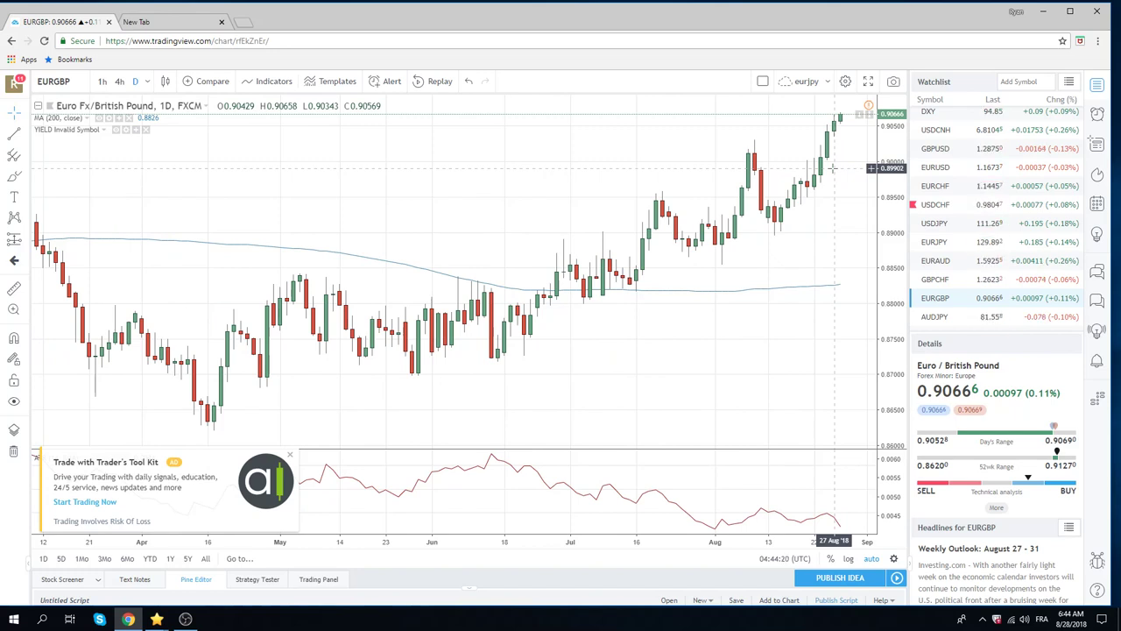
left_click(148, 82)
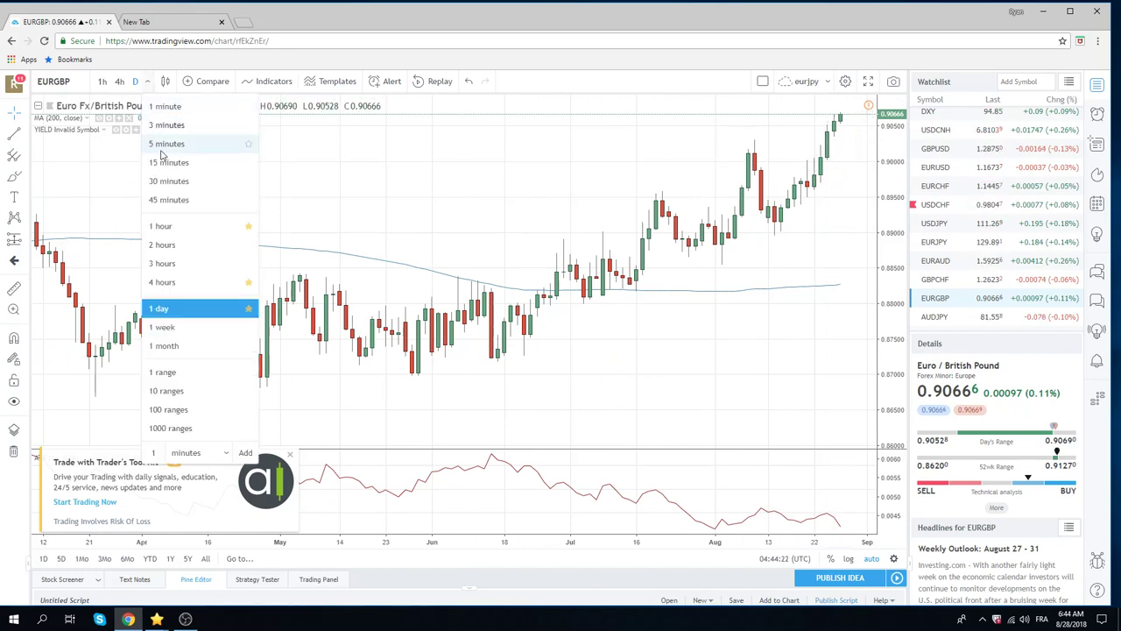
left_click(191, 330)
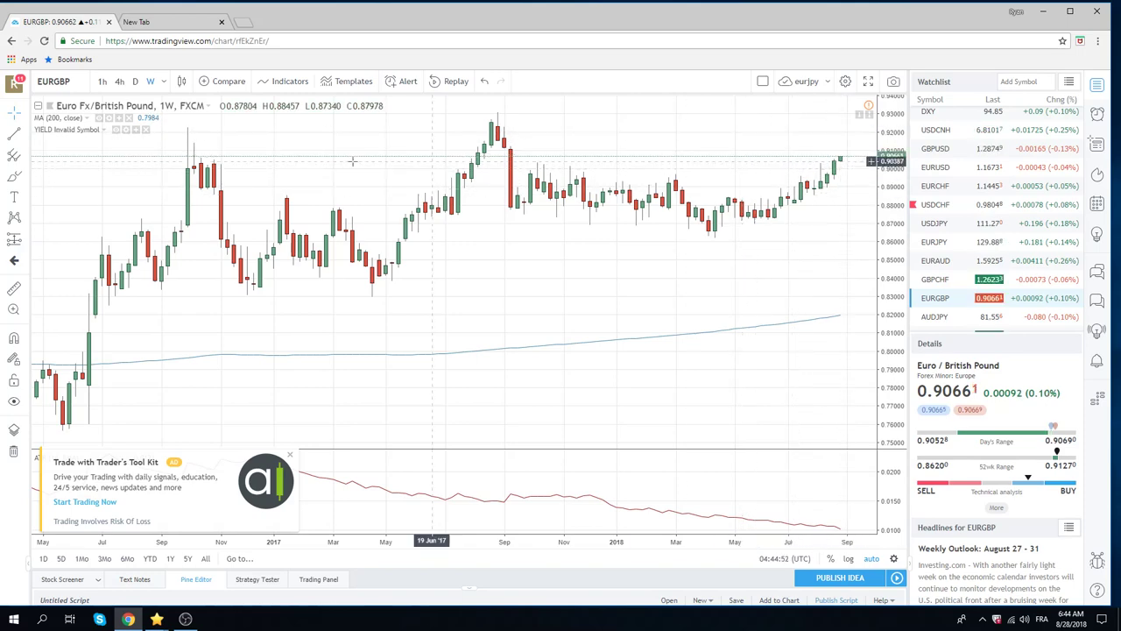
left_click(134, 81)
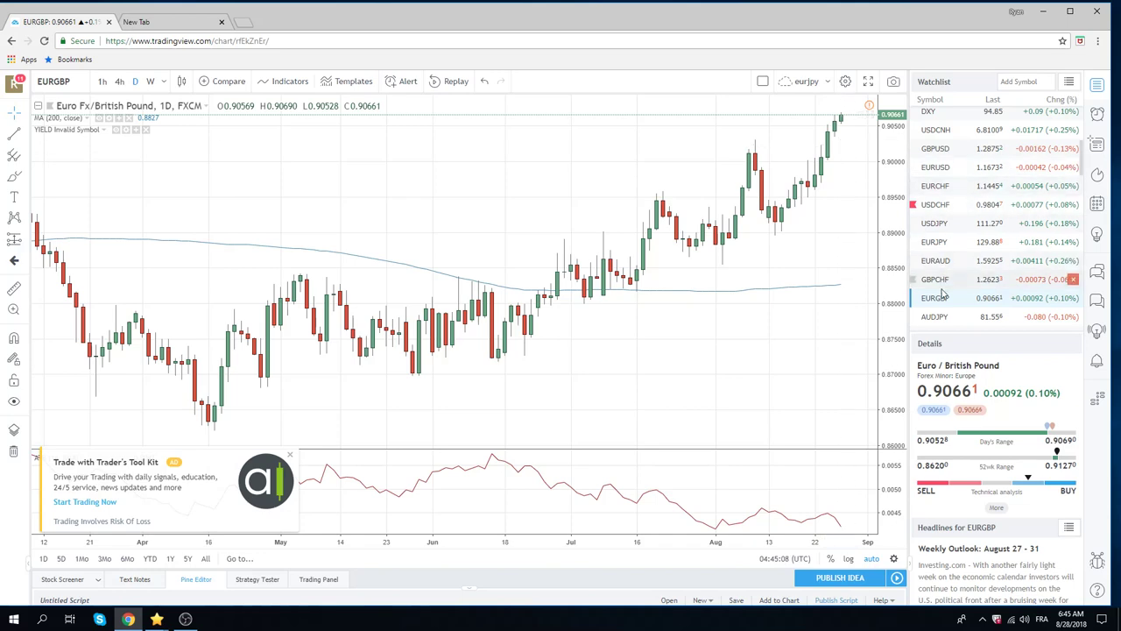
Load the AUDJPY daily chart from the watchlist and scroll the list down.
left_click(940, 317)
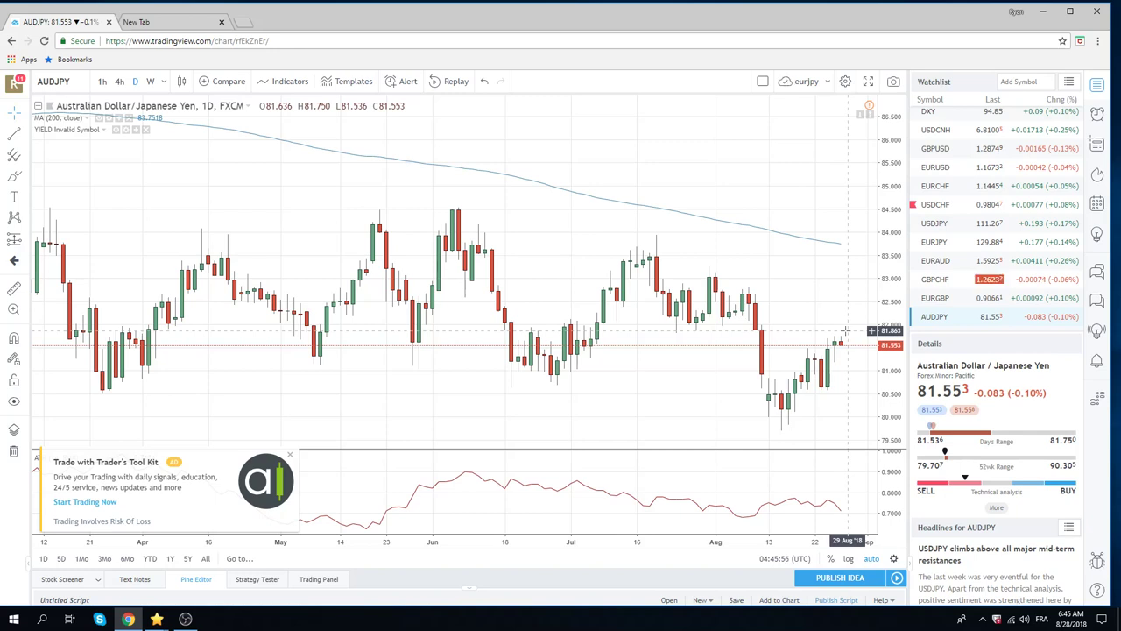
scroll(964, 252, "down", 1)
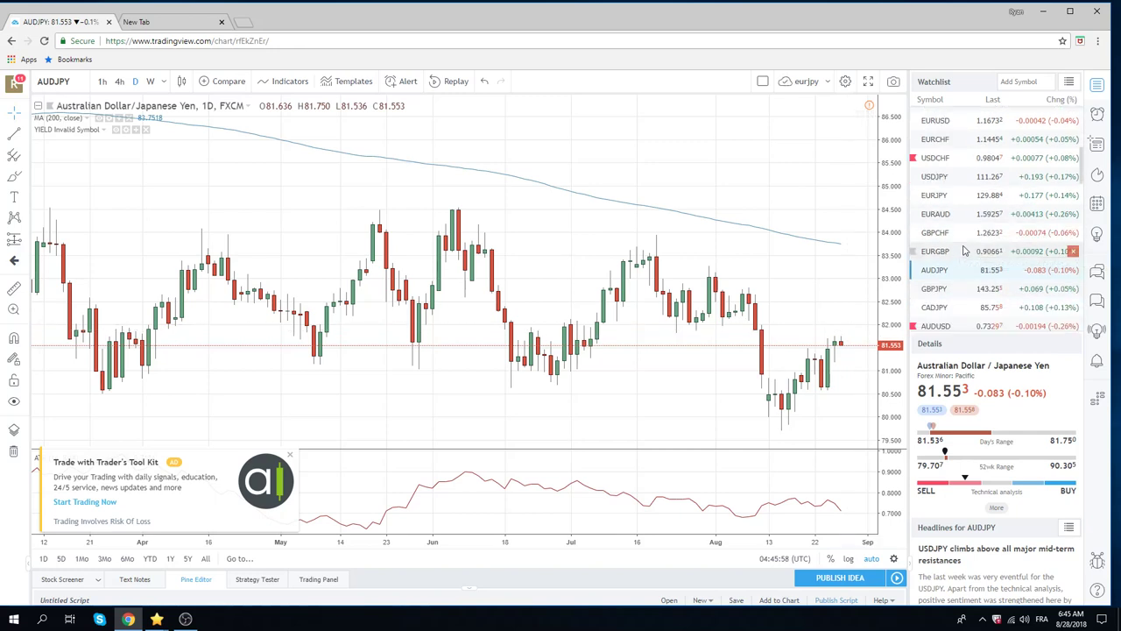
scroll(966, 245, "down", 1)
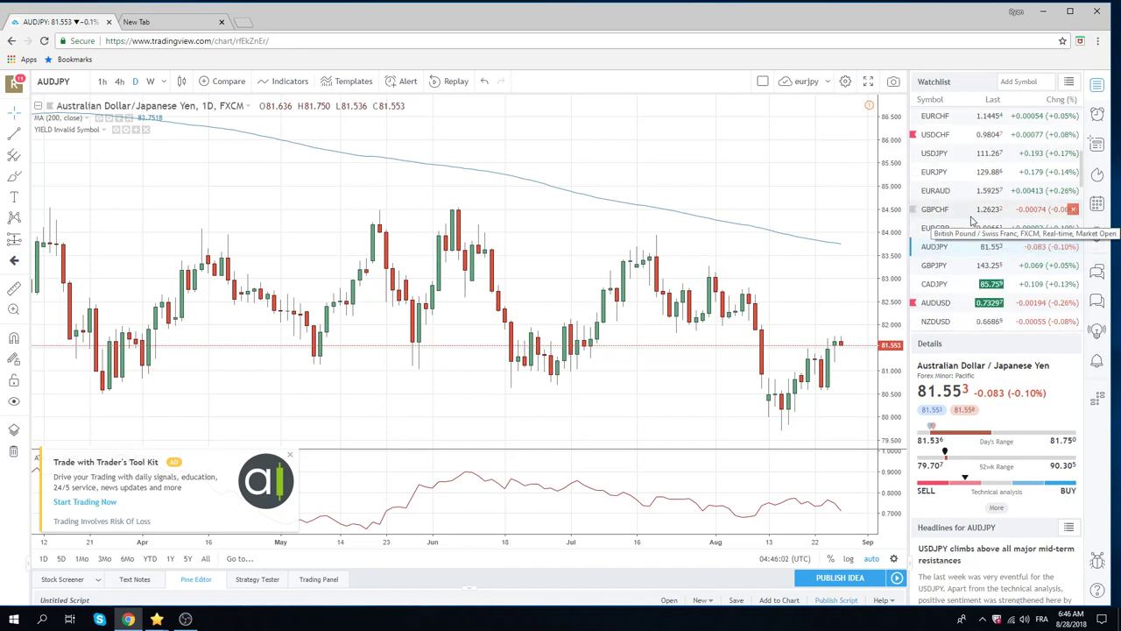
Load the NZDUSD daily chart and scroll further down the watchlist.
left_click(928, 322)
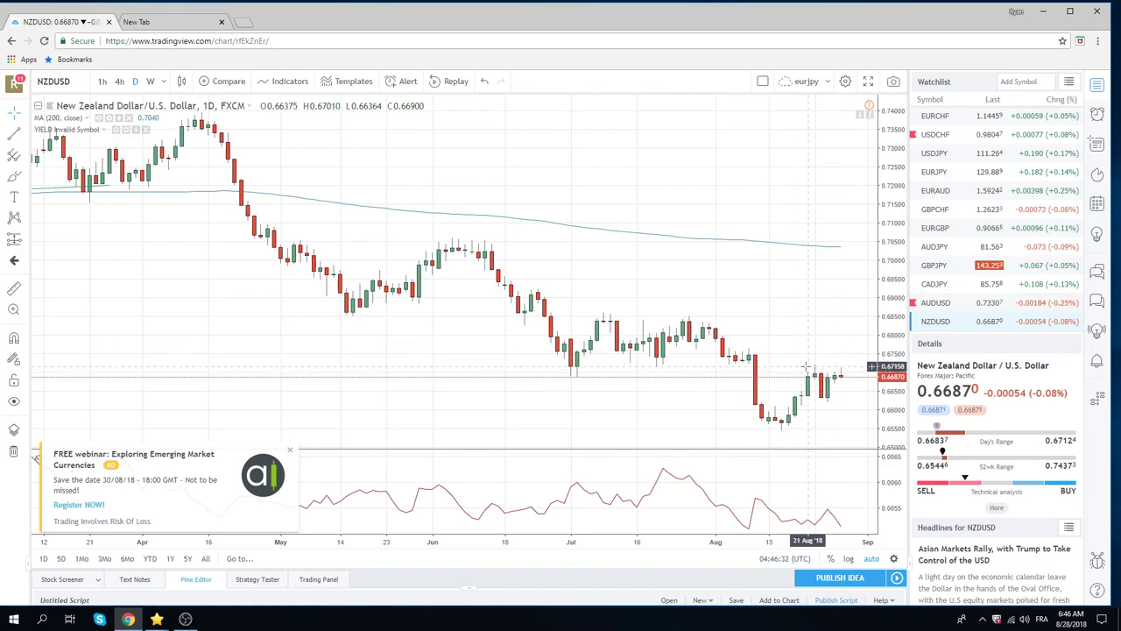
scroll(960, 267, "down", 4)
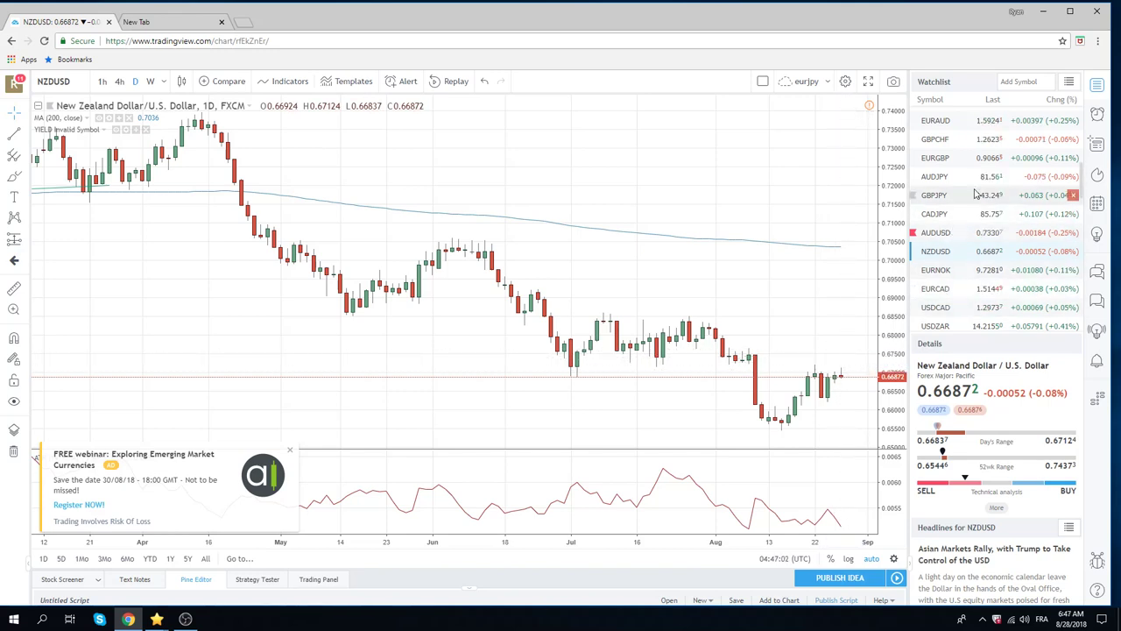
scroll(973, 193, "down", 1)
Load the USDZAR daily chart and zoom out to show candles back to September 2017.
left_click(936, 302)
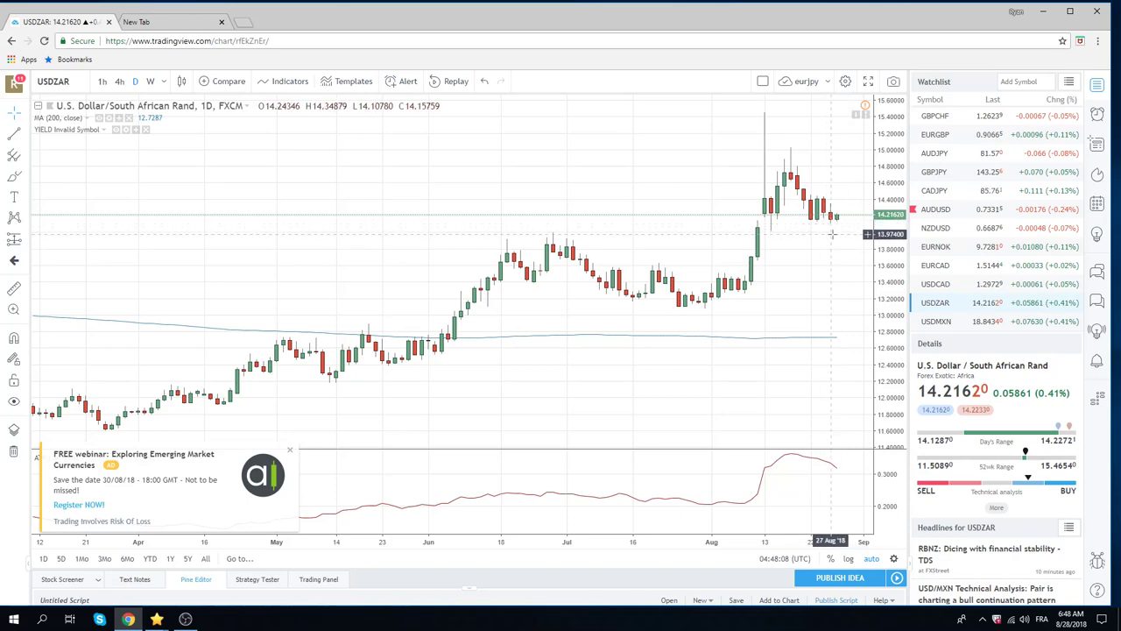
scroll(834, 237, "down", 3)
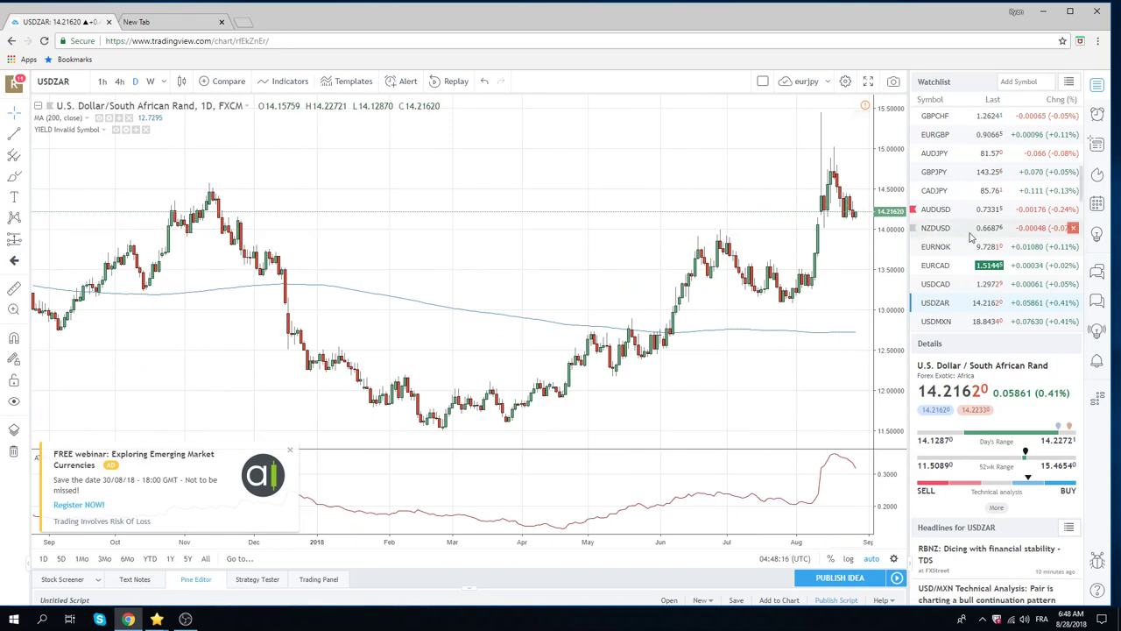
scroll(973, 238, "down", 1)
scroll(974, 238, "down", 3)
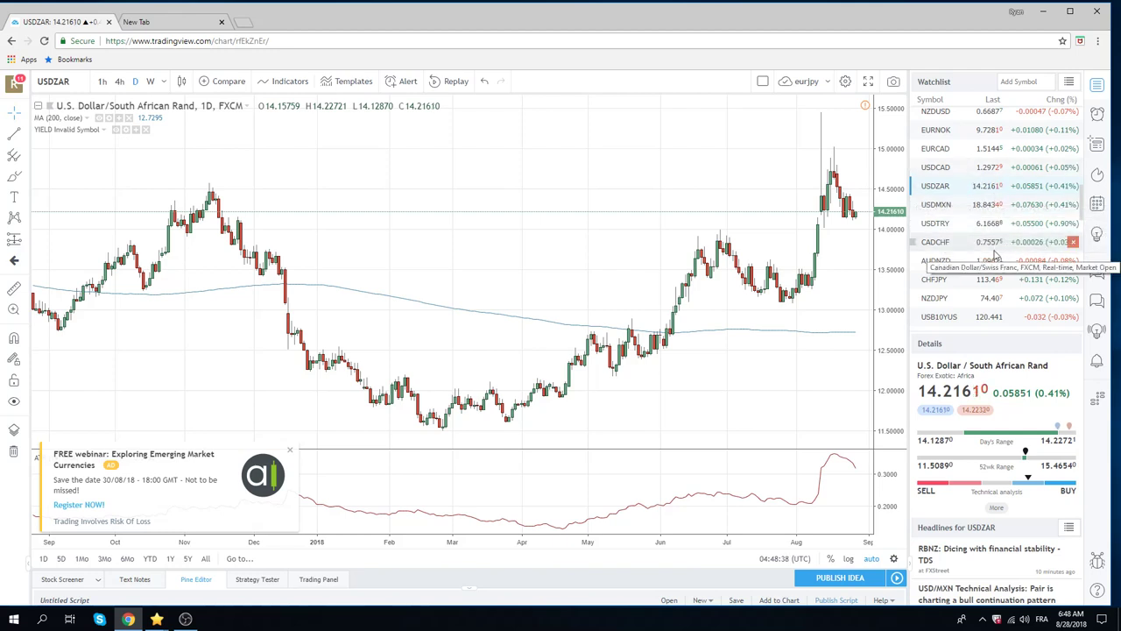
scroll(994, 254, "up", 1)
scroll(998, 255, "up", 2)
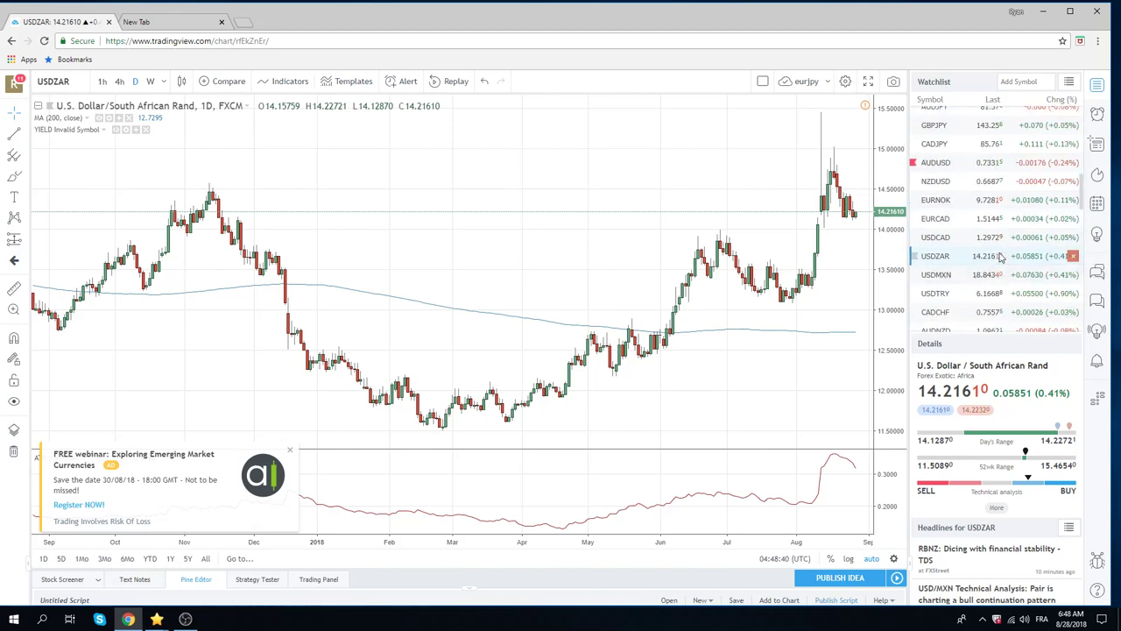